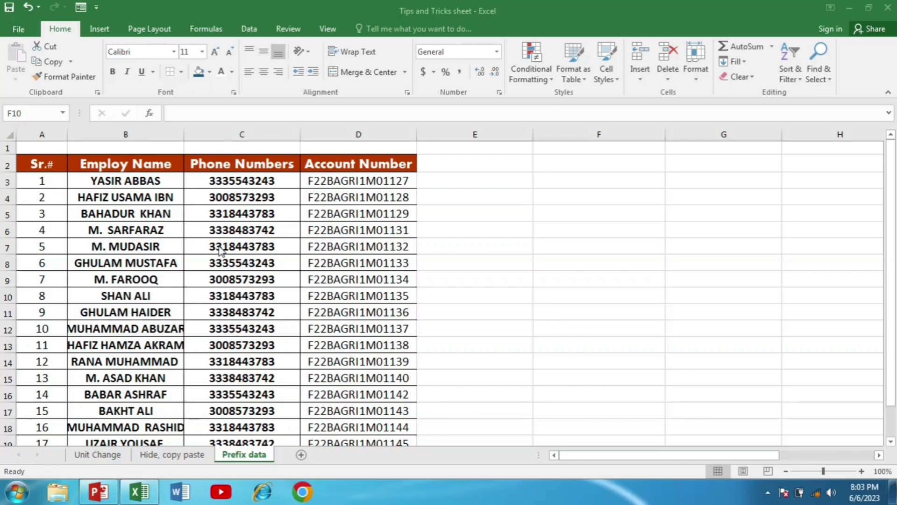
click(119, 181)
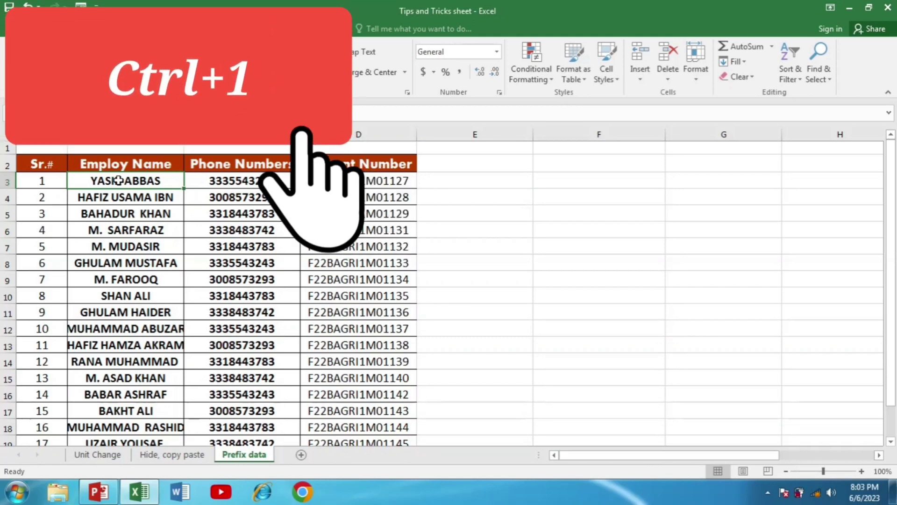
key(ctrl+1)
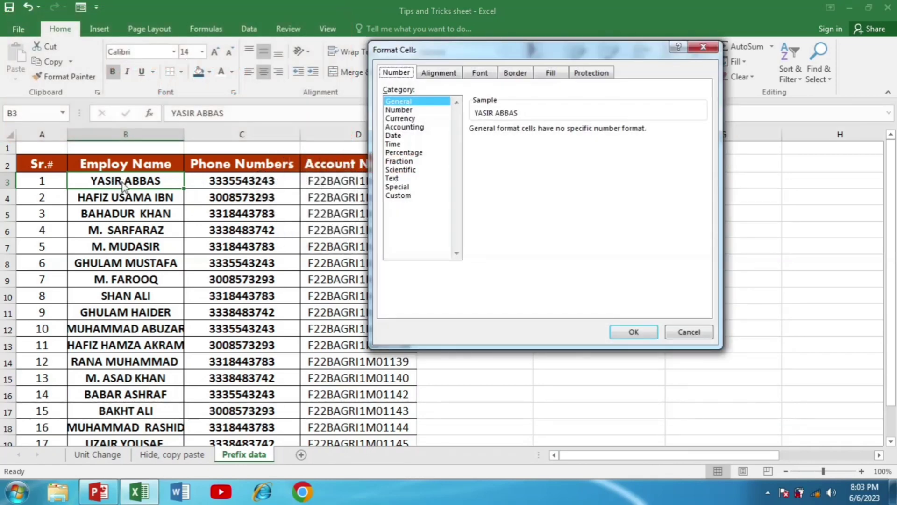
click(397, 196)
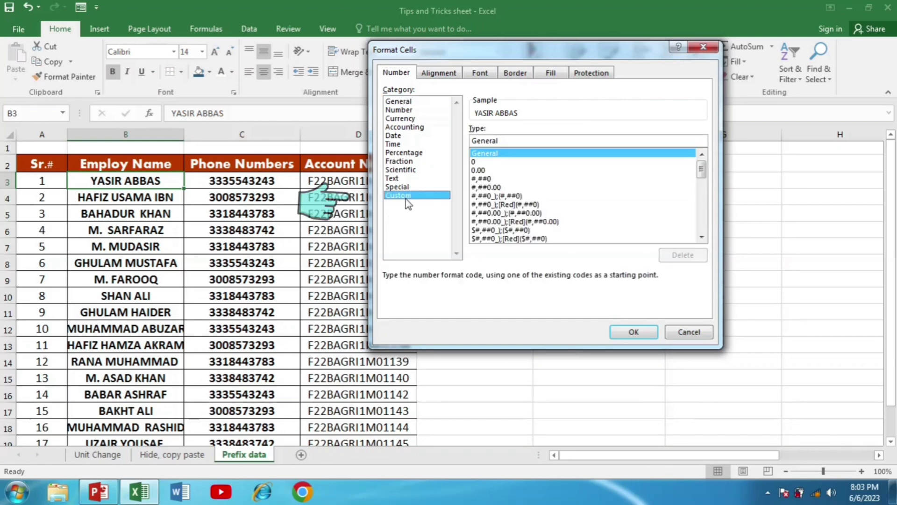
click(511, 140)
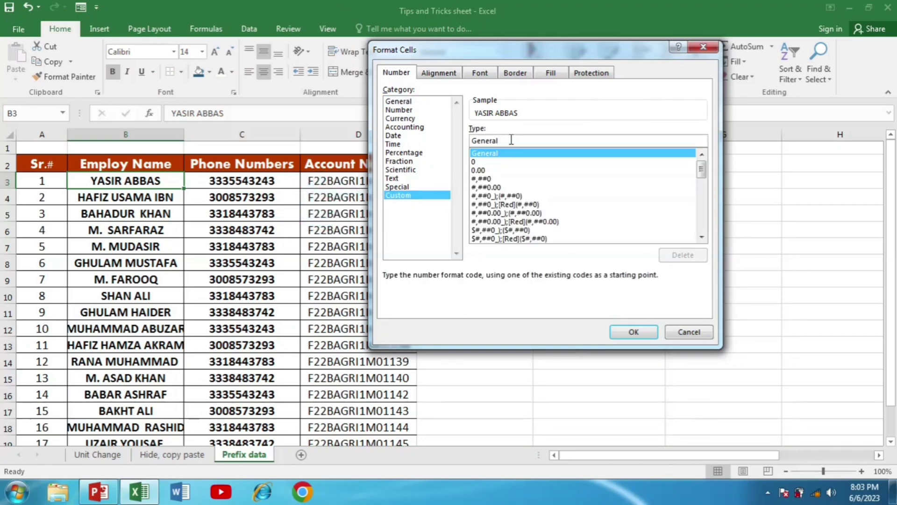
key(BackSpace)
key(BackSpace)
key(BackSpace)
key(BackSpace)
key(BackSpace)
key(BackSpace)
key(BackSpace)
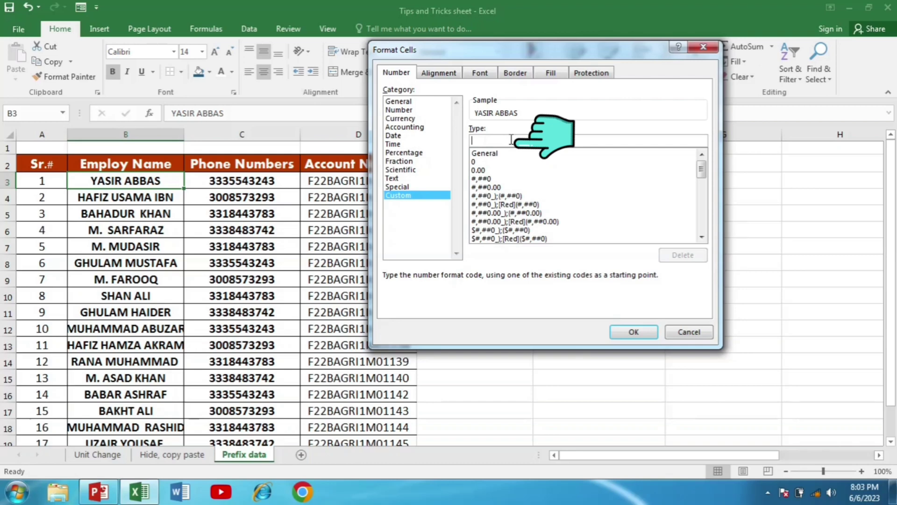
text(")
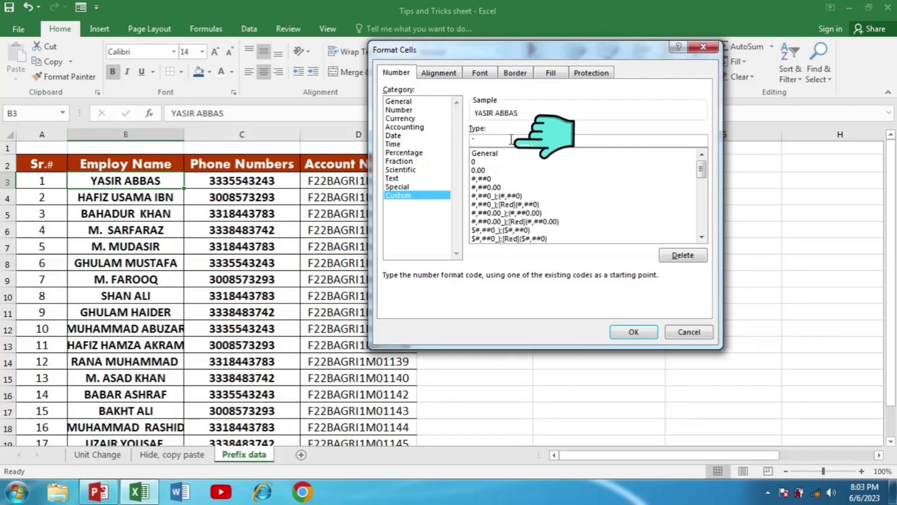
text(Mr.")
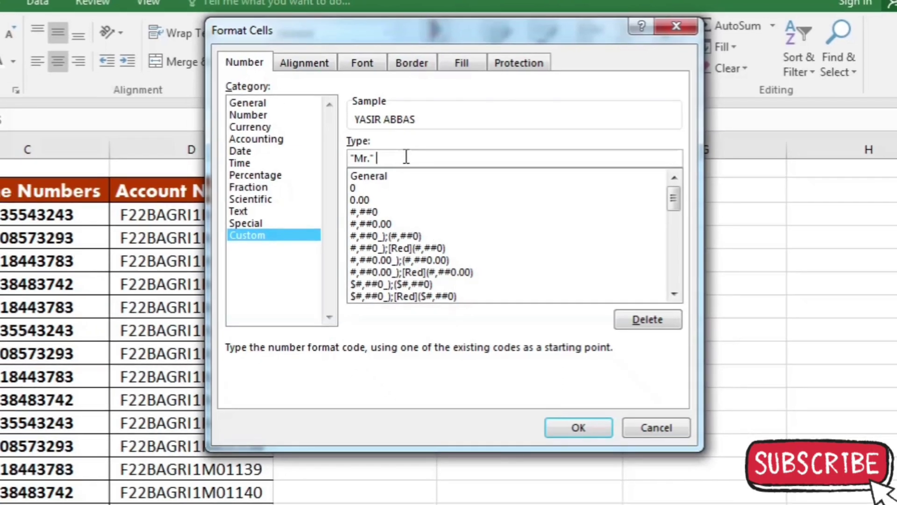
text( @)
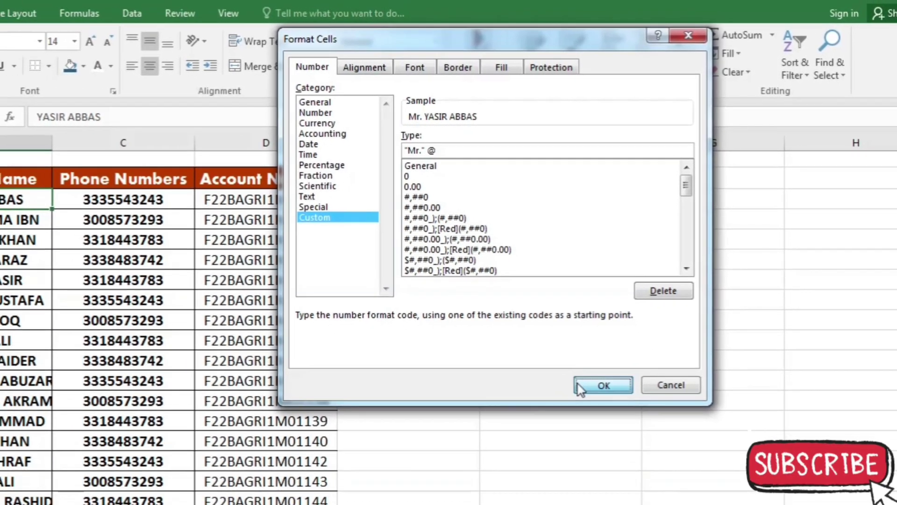
click(593, 402)
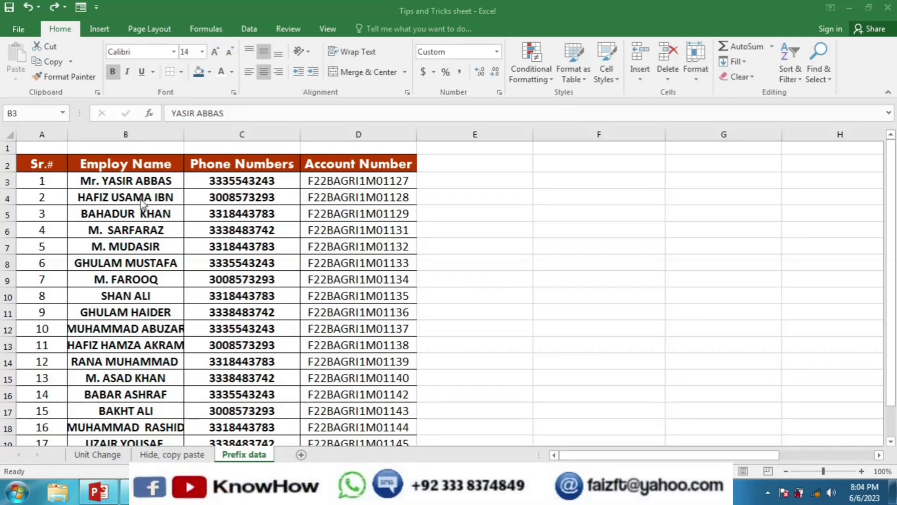
Apply the custom format "Mr." @ to names B4:B18 and autofit column B
drag(141, 198, 112, 432)
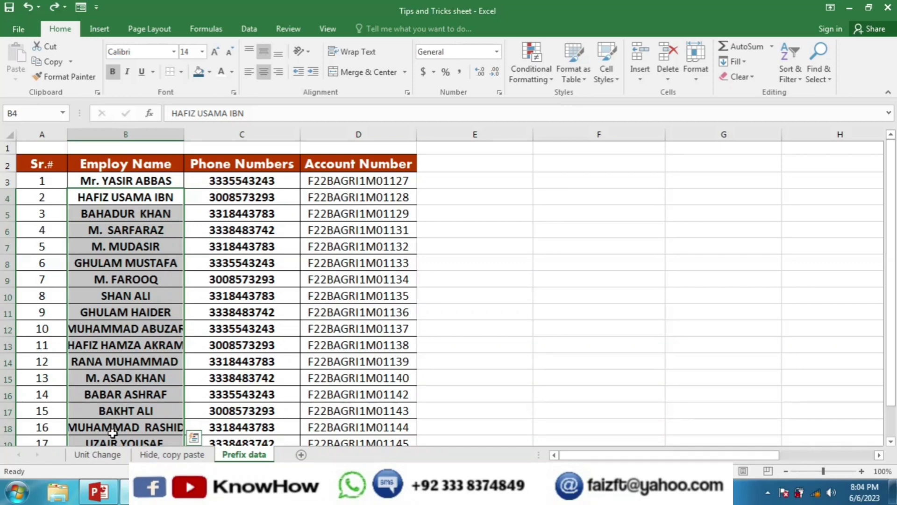
key(ctrl+1)
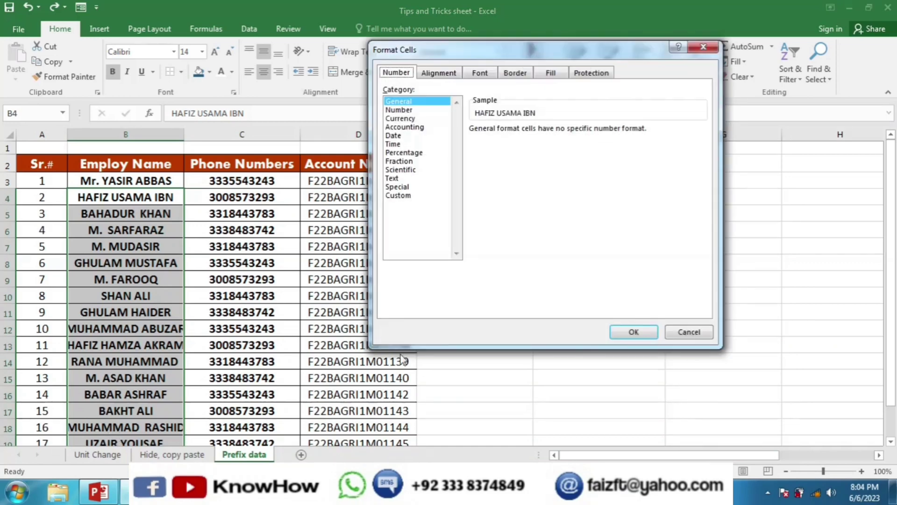
click(413, 196)
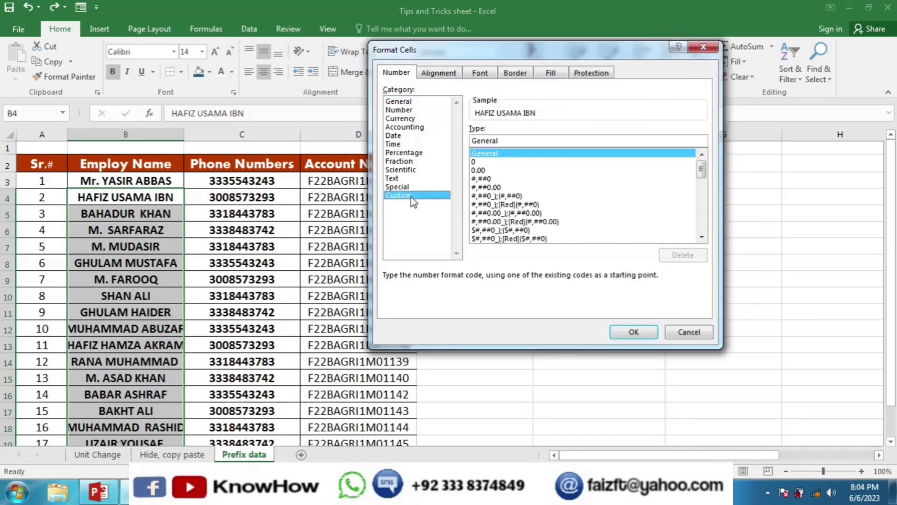
click(501, 140)
key(BackSpace)
key(BackSpace)
key(BackSpace)
key(BackSpace)
key(BackSpace)
key(BackSpace)
key(BackSpace)
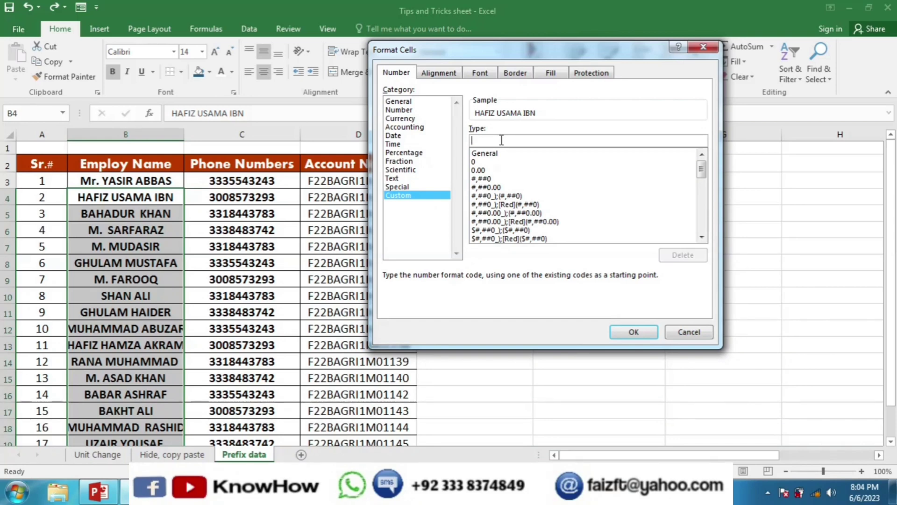
text("Mr)
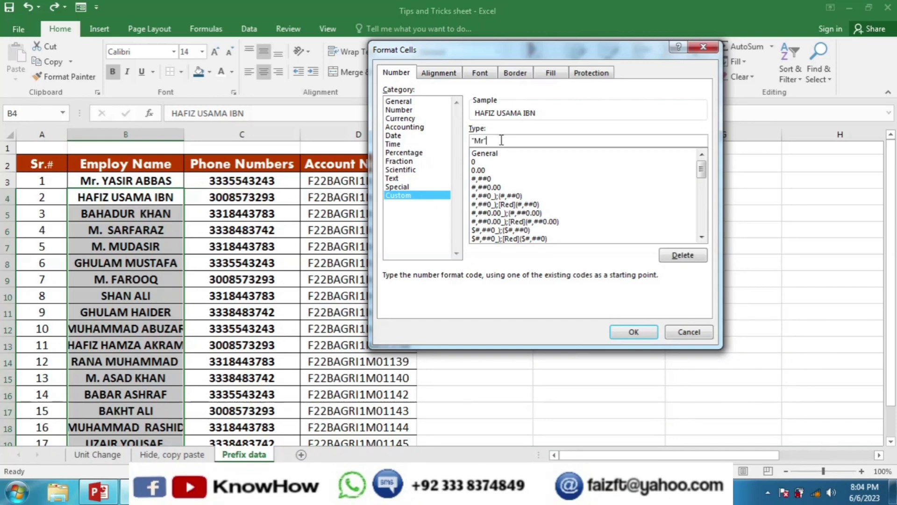
text(." @)
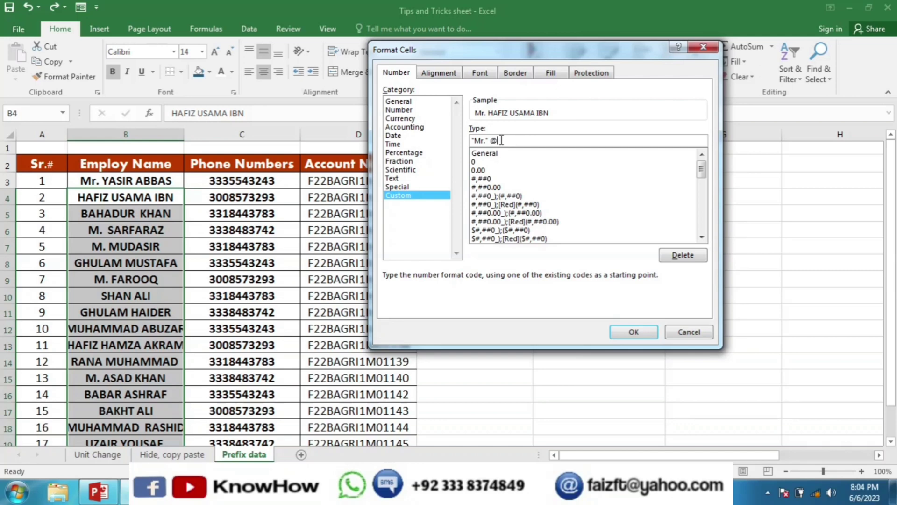
click(623, 333)
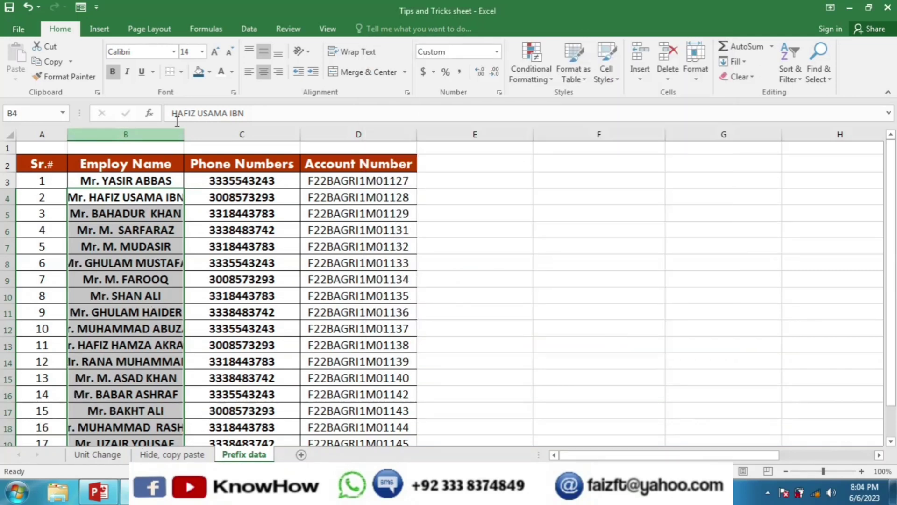
drag(187, 136, 187, 136)
double_click(186, 136)
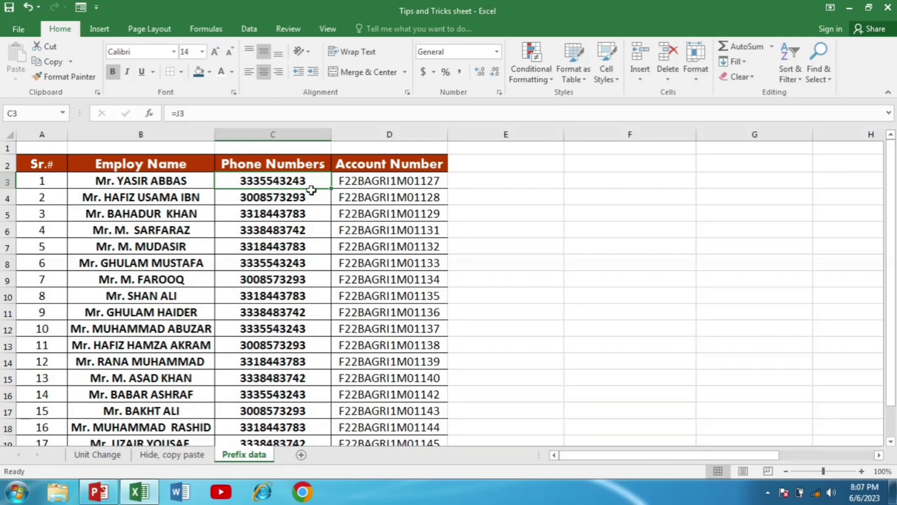
Apply the custom format "+92"# to phone numbers C3:C18
drag(310, 183, 298, 442)
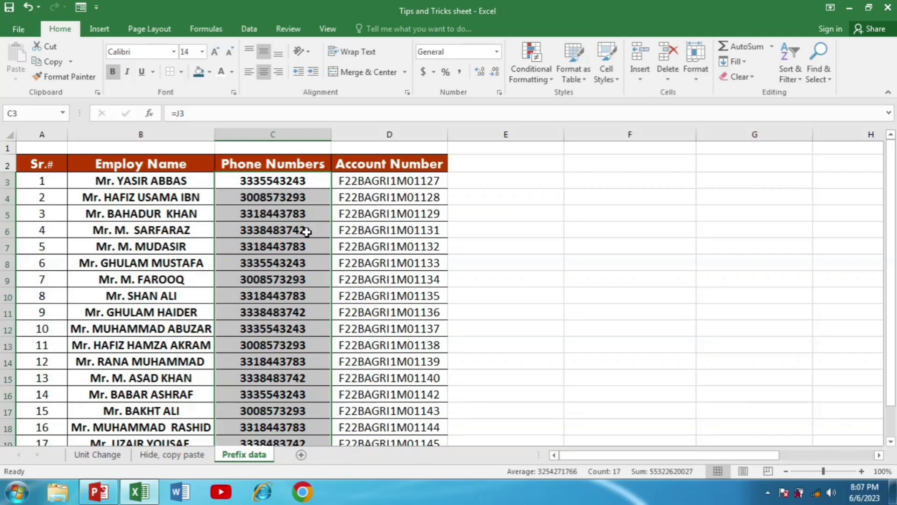
key(ctrl+1)
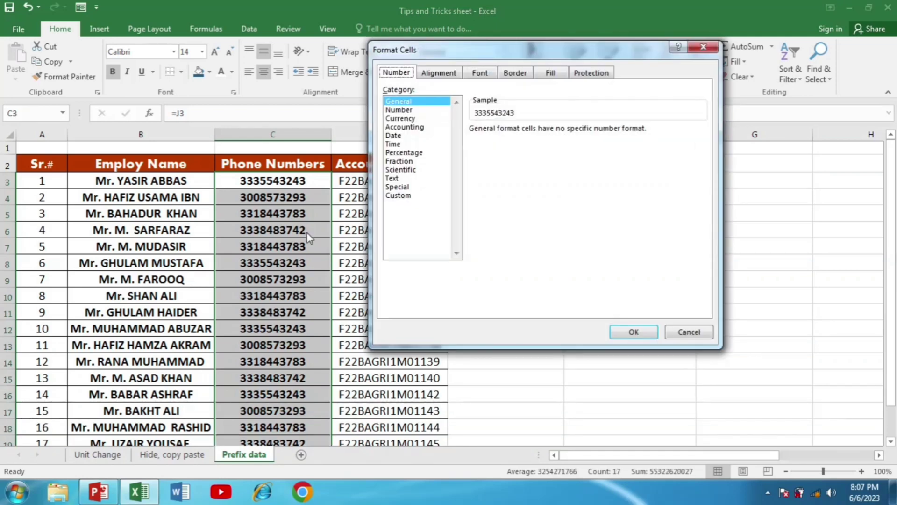
click(405, 195)
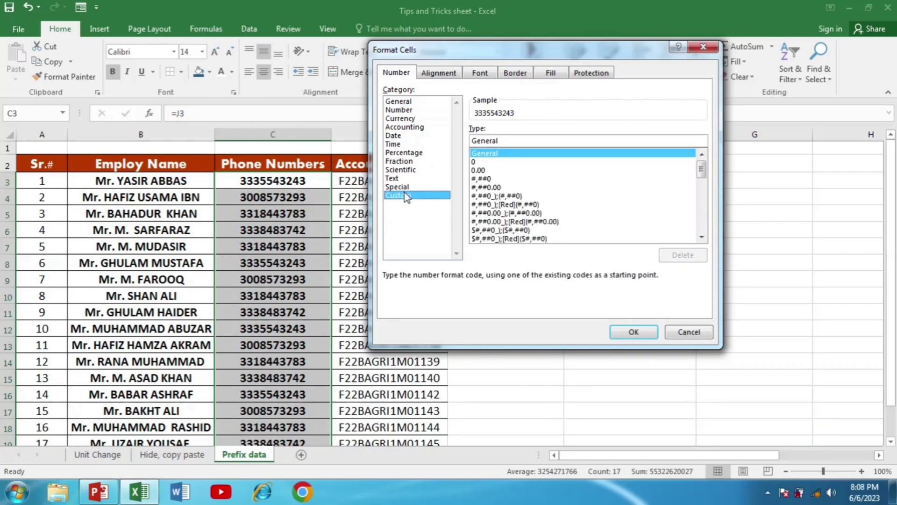
double_click(509, 141)
text(")
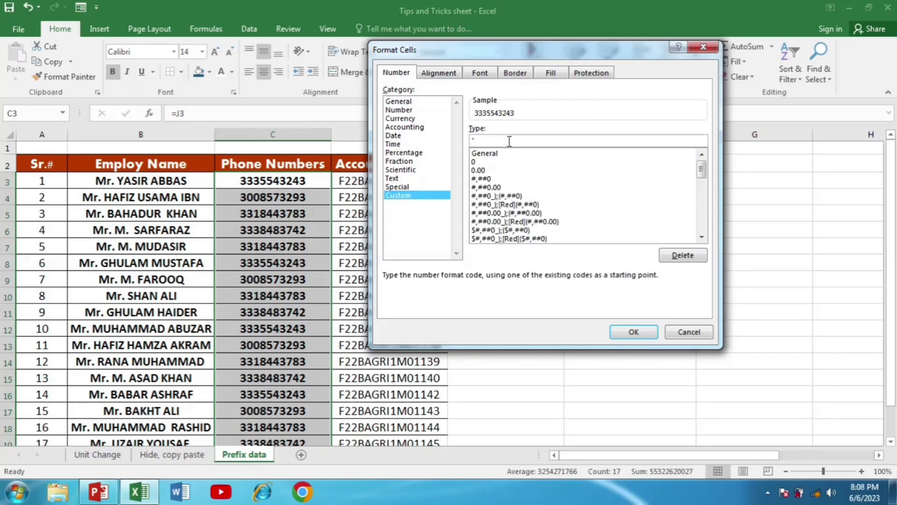
text(+)
text(92")
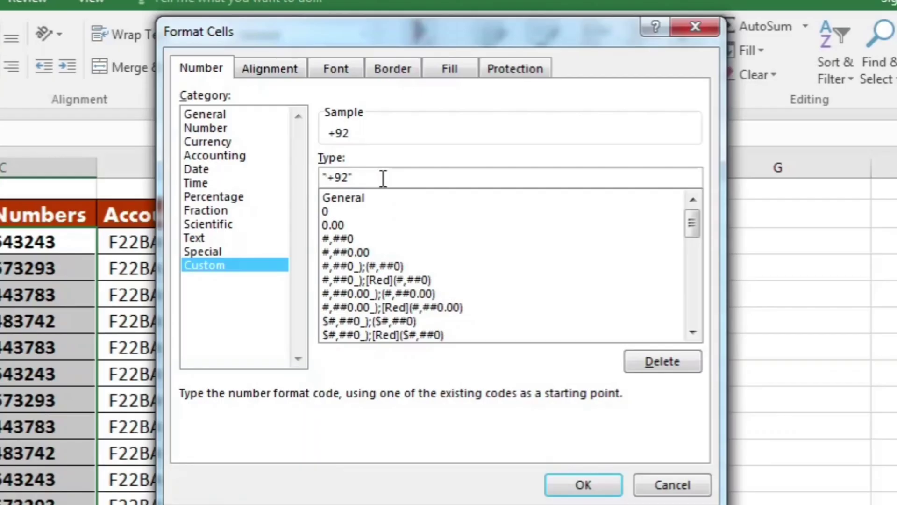
text(#)
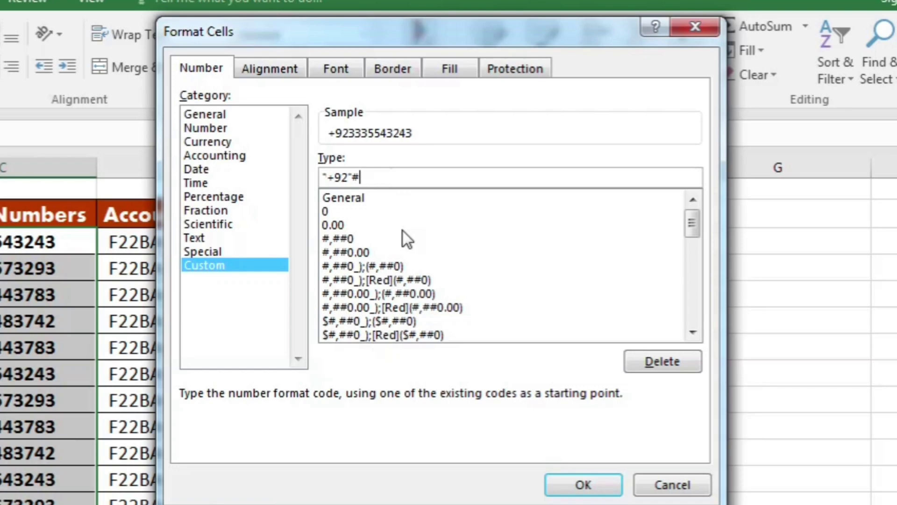
click(583, 485)
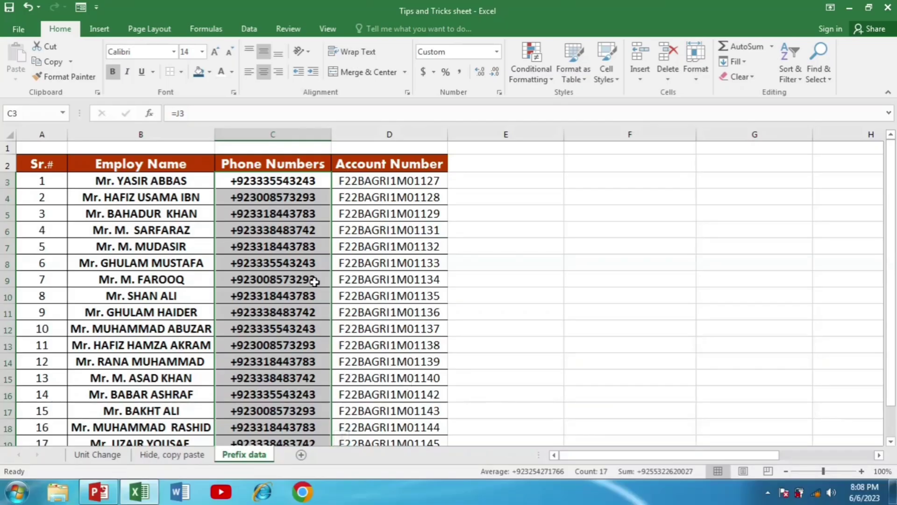
click(316, 240)
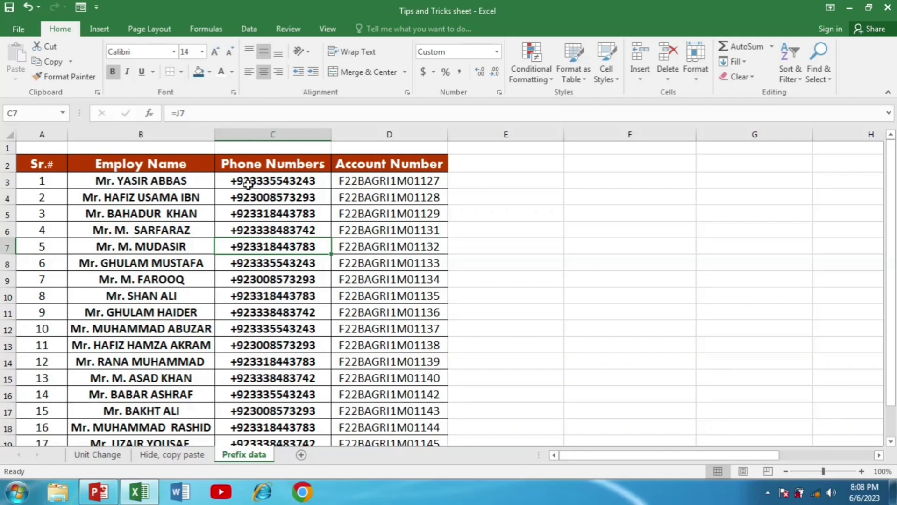